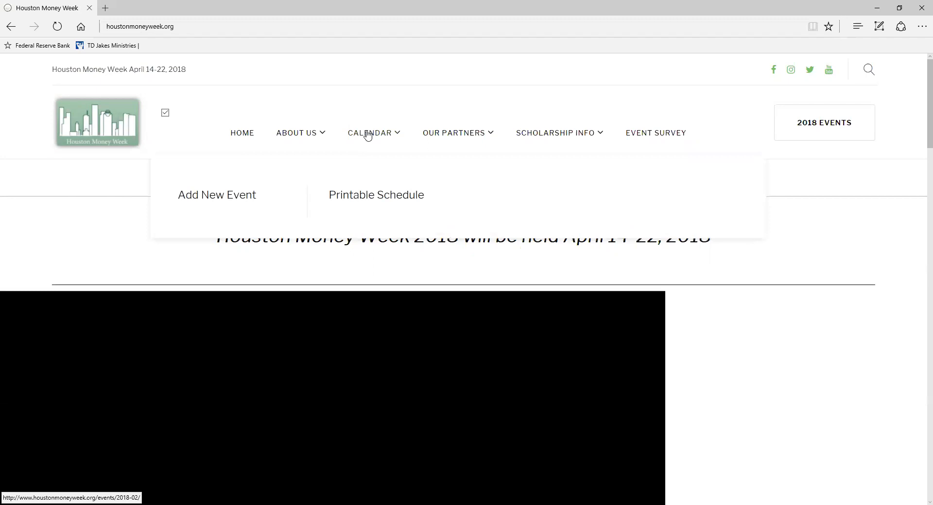
# Open the form for adding a new event to the Houston Money Week calendar.
pyautogui.click(229, 200)
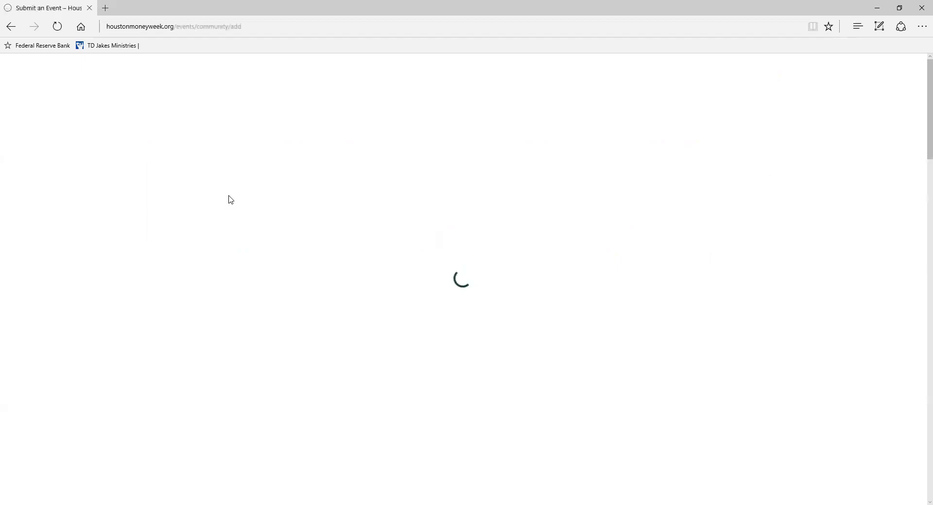
pyautogui.scroll(-3, 417, 296)
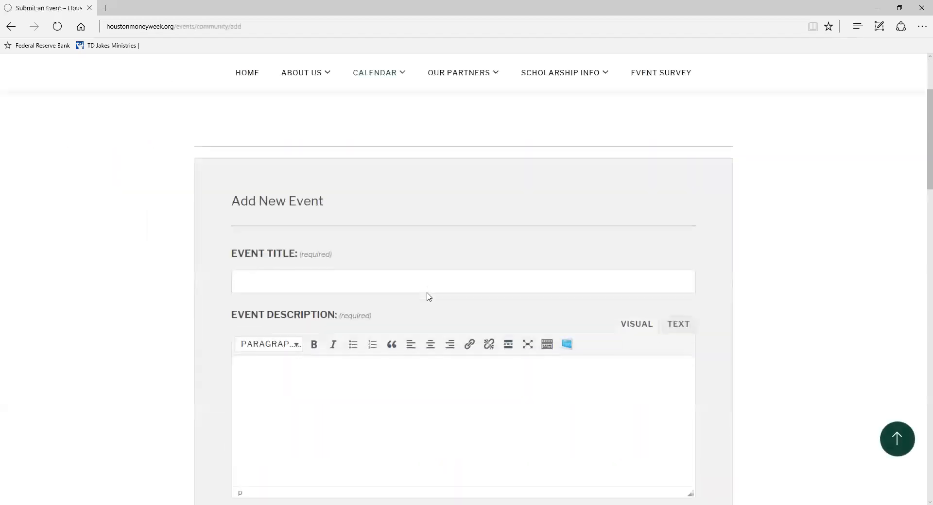
pyautogui.scroll(-1, 380, 272)
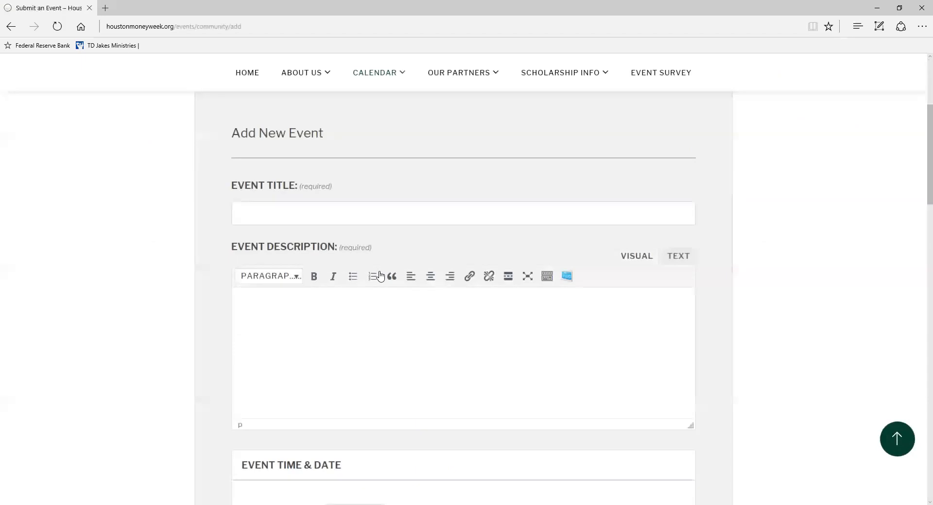
# Title the event "Houston Children's Festival" and paste the prepared text on volunteer shifts and donations as its description.
pyautogui.click(354, 213)
pyautogui.write('Houston Chi')
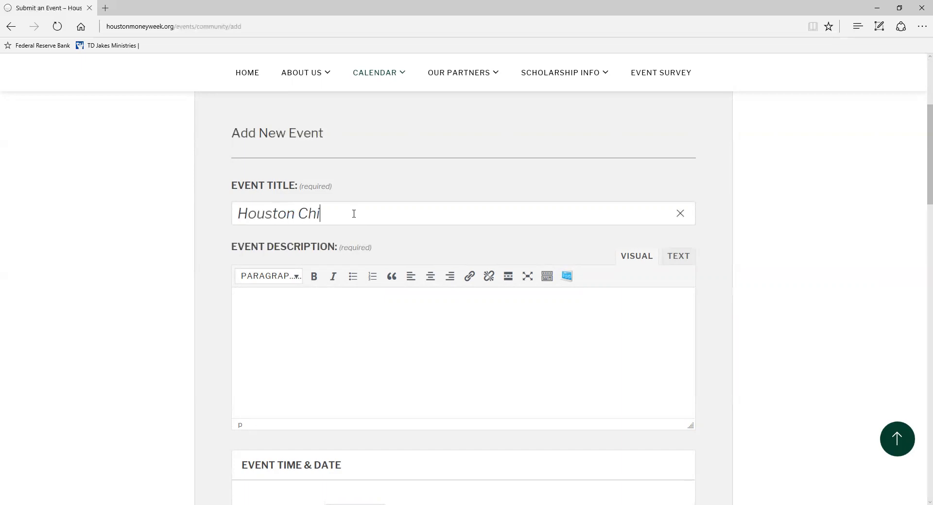
pyautogui.write("ldren's Festival")
pyautogui.click(335, 304)
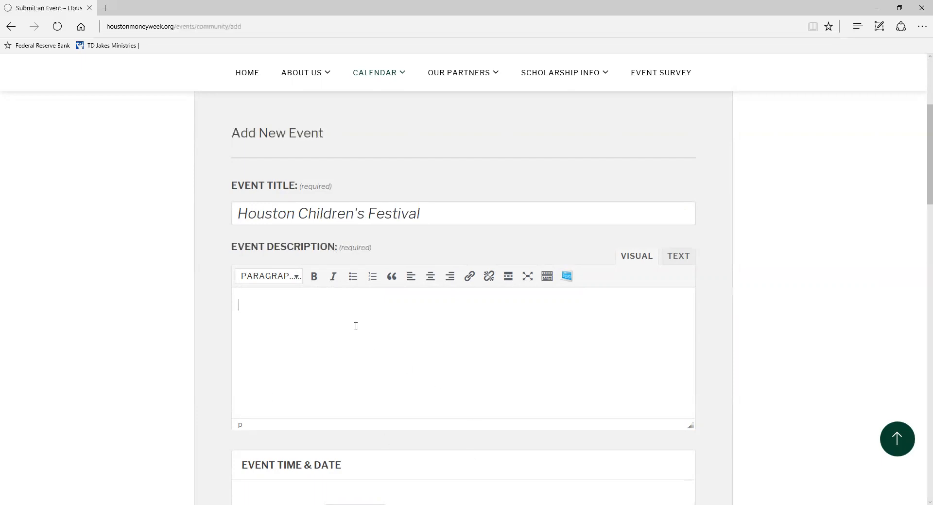
pyautogui.hotkey('ctrl', 'v')
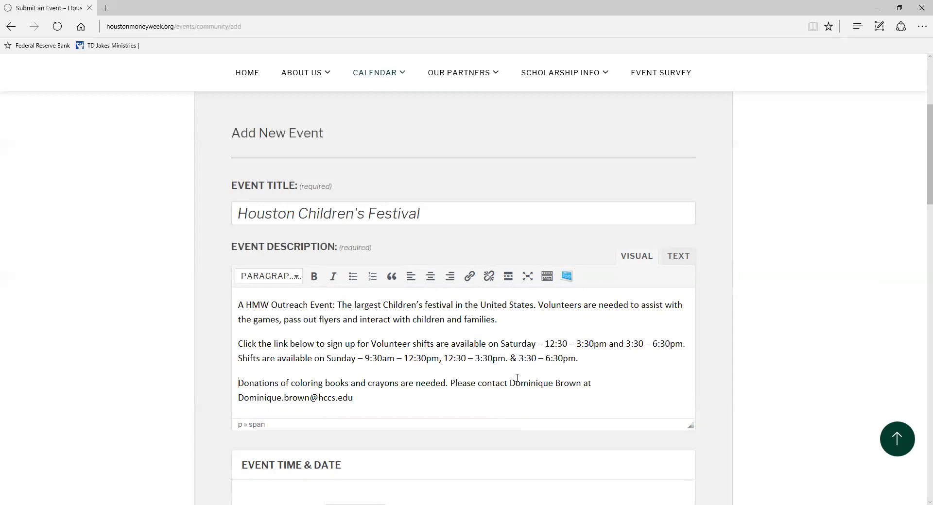
# Schedule the event to start 2018-04-07 at 9:00am and end 2018-04-08 at 6:00pm.
pyautogui.scroll(-5, 517, 378)
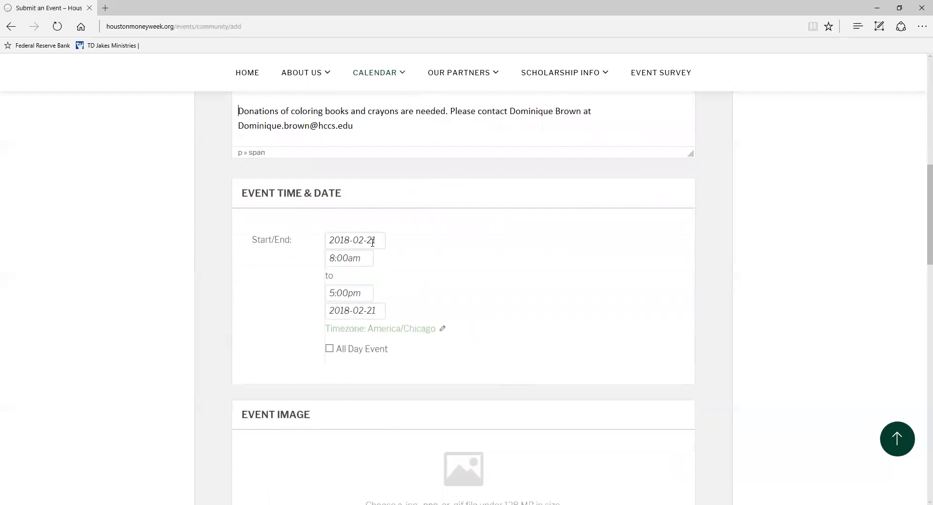
pyautogui.click(372, 243)
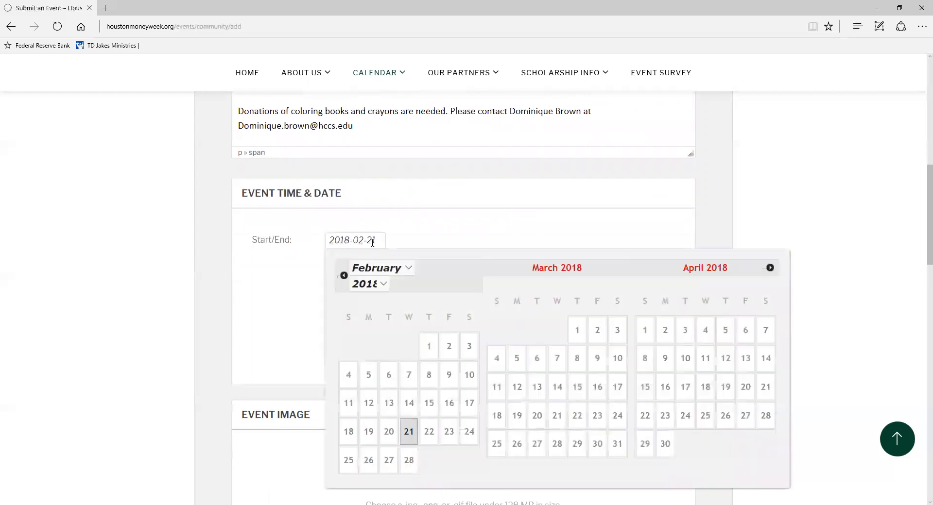
pyautogui.click(766, 333)
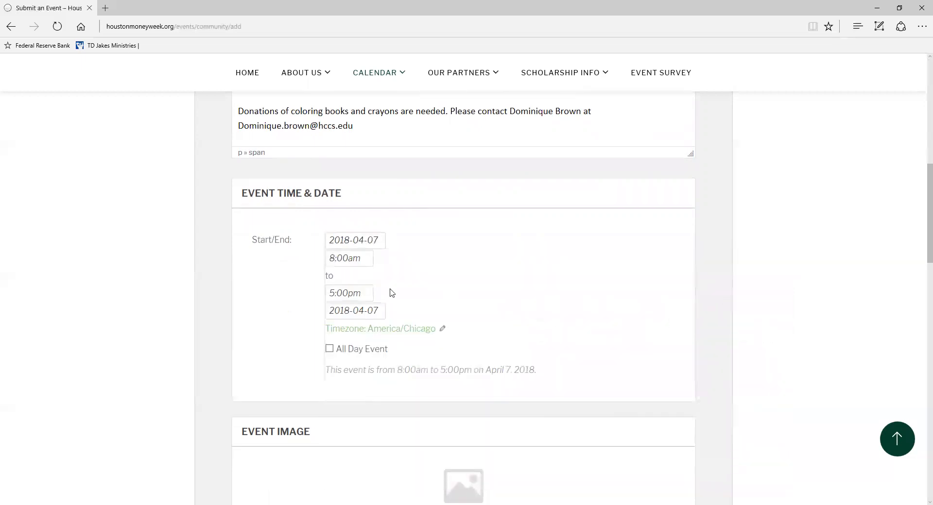
pyautogui.click(334, 260)
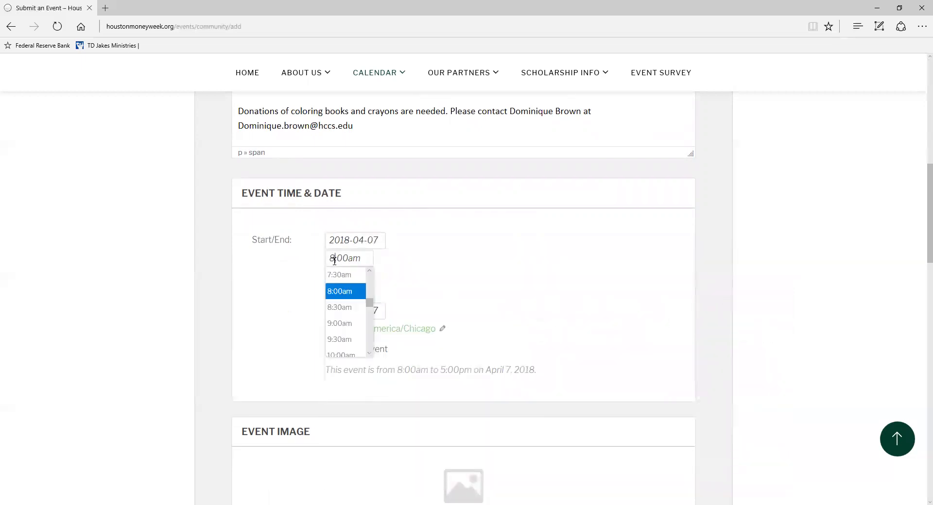
pyautogui.click(340, 324)
pyautogui.click(334, 293)
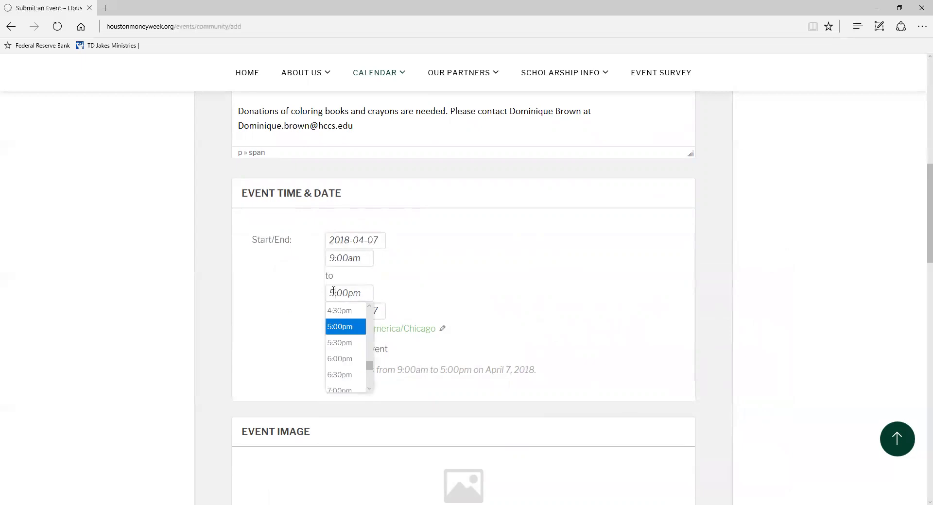
pyautogui.click(346, 364)
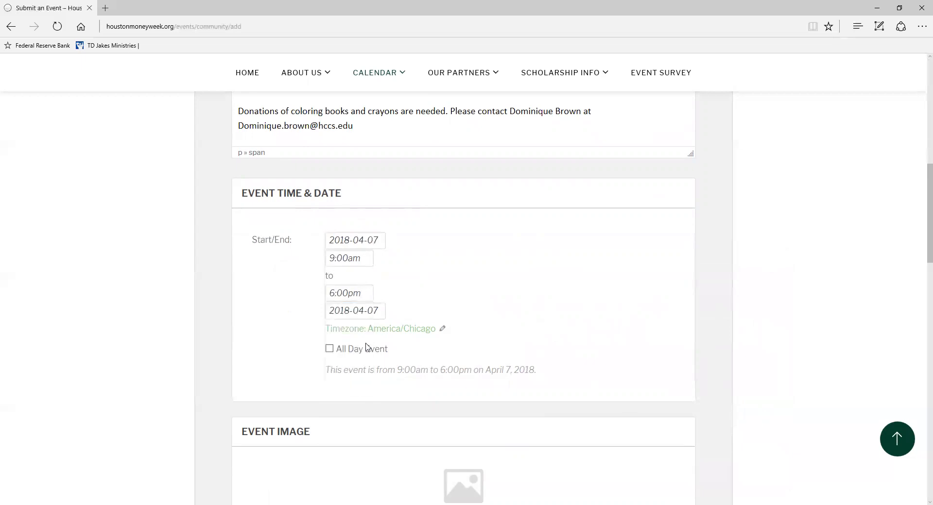
pyautogui.click(375, 311)
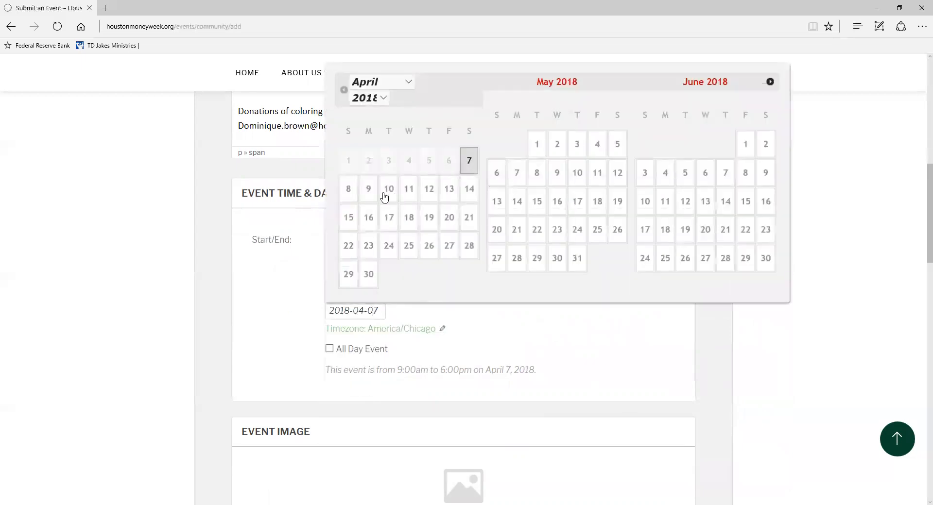
pyautogui.click(349, 191)
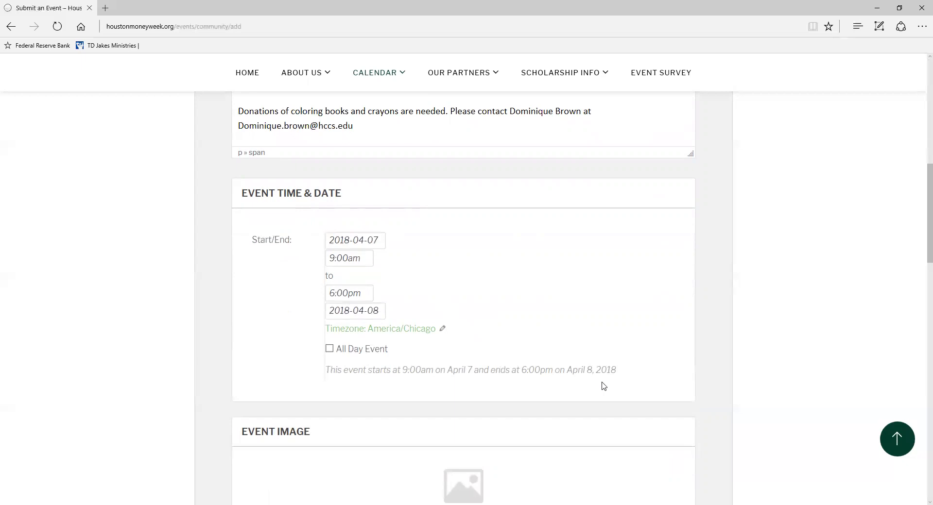
# Attach HCF_McDLogo4C as the event image from the 040718 Childrens Festival folder under Houston Money Week 2018, EVENTS, OUTREACH.
pyautogui.scroll(-5, 603, 386)
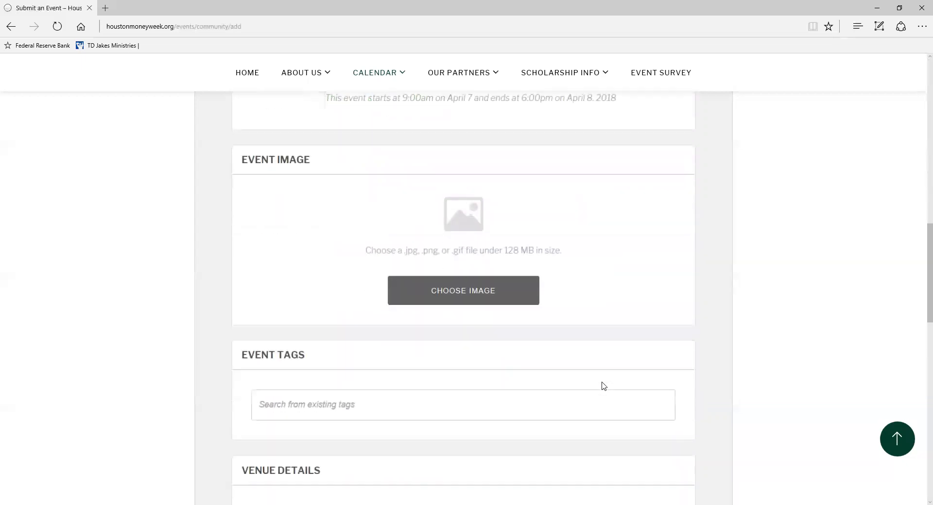
pyautogui.click(446, 293)
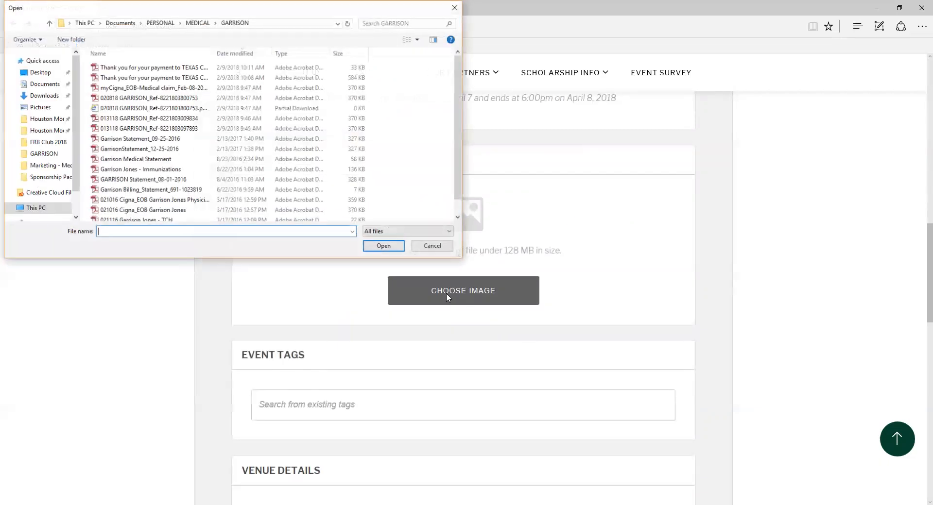
pyautogui.click(38, 107)
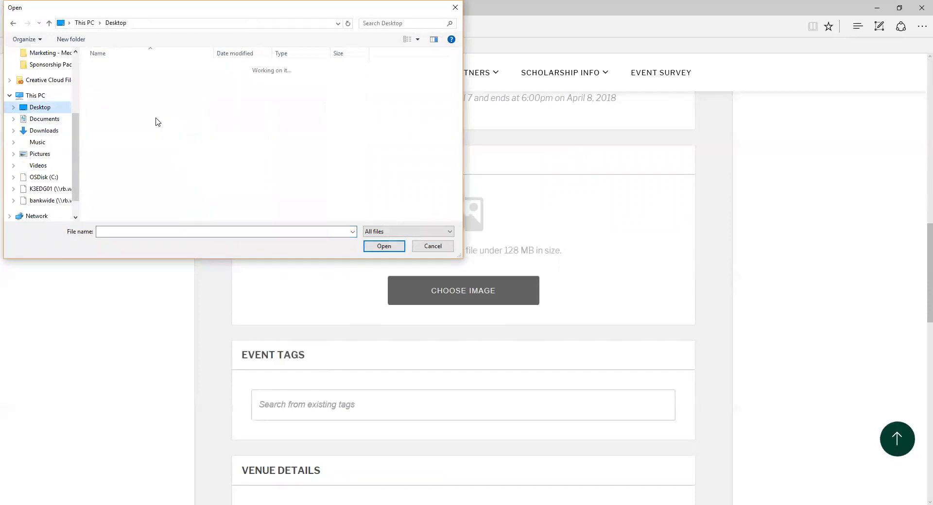
pyautogui.doubleClick(158, 149)
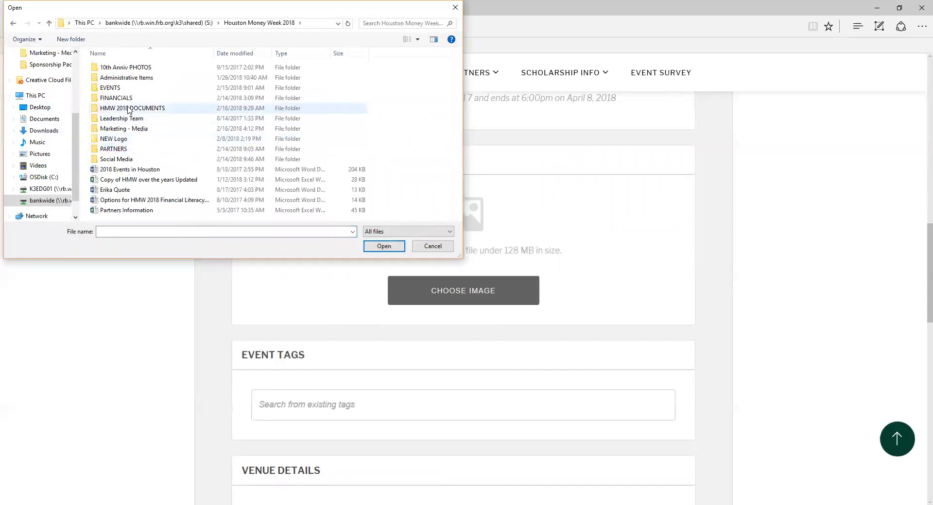
pyautogui.doubleClick(116, 88)
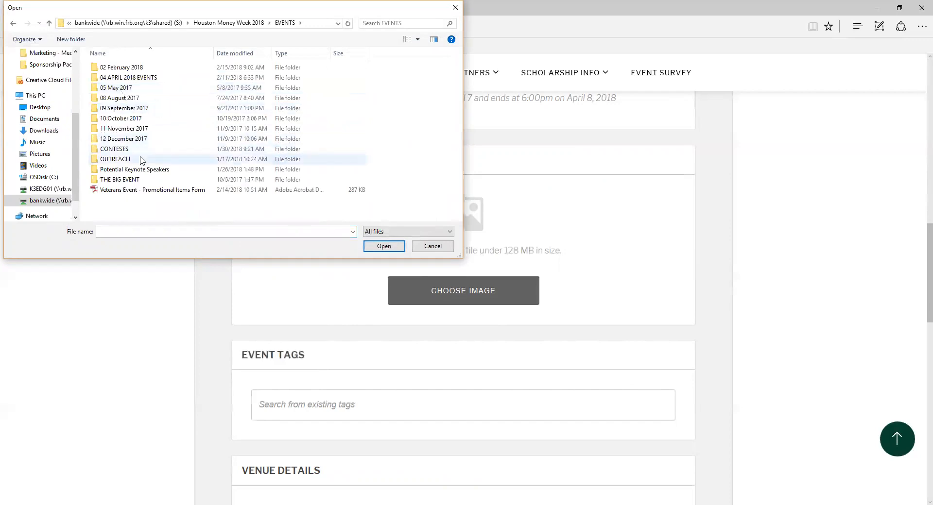
pyautogui.doubleClick(141, 161)
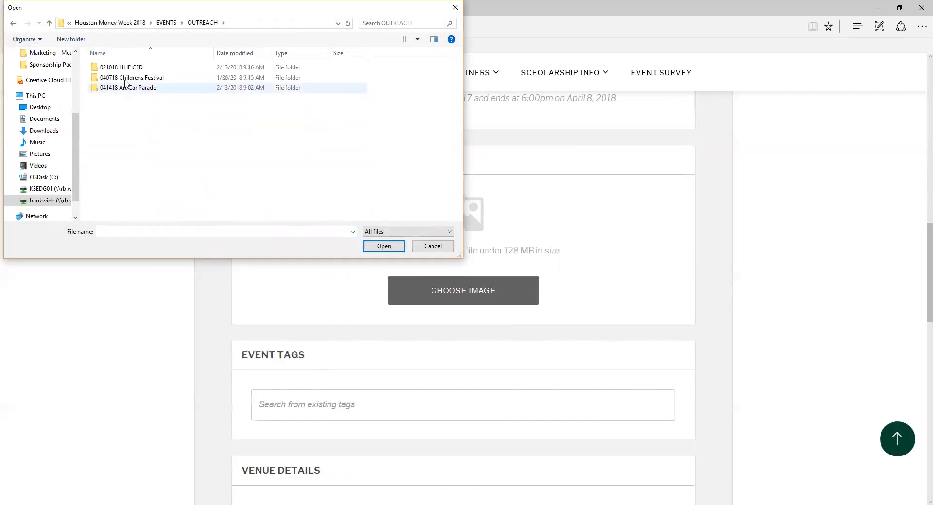
pyautogui.doubleClick(125, 78)
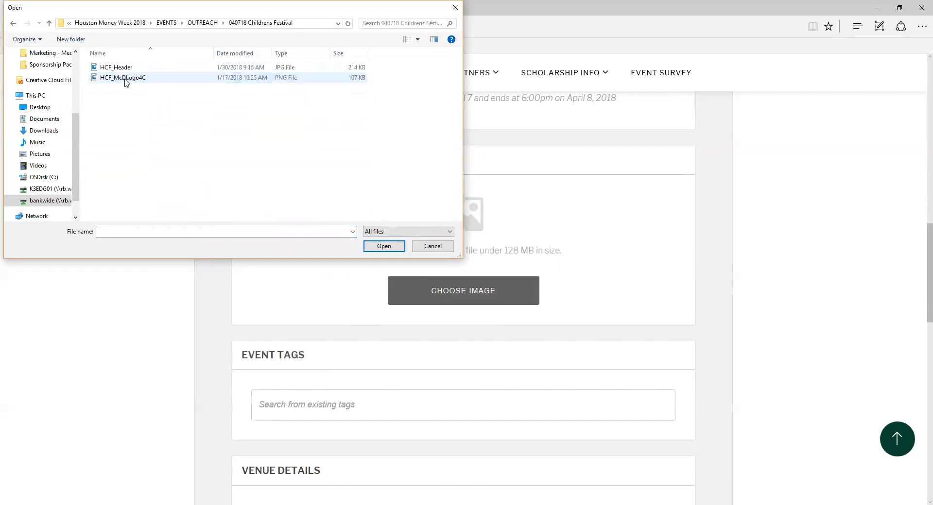
pyautogui.click(124, 78)
pyautogui.click(383, 246)
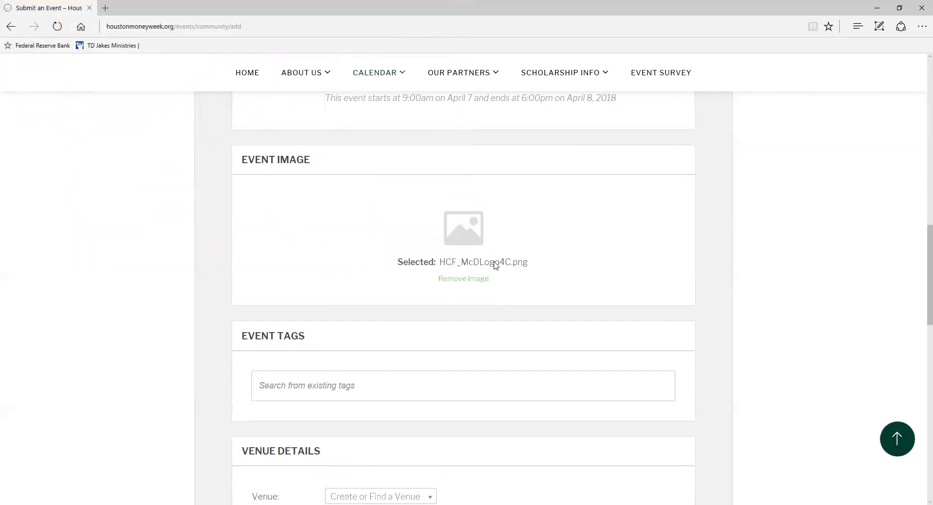
# Check which existing event tags are available without assigning one to the event.
pyautogui.scroll(-1, 490, 364)
pyautogui.scroll(-2, 489, 364)
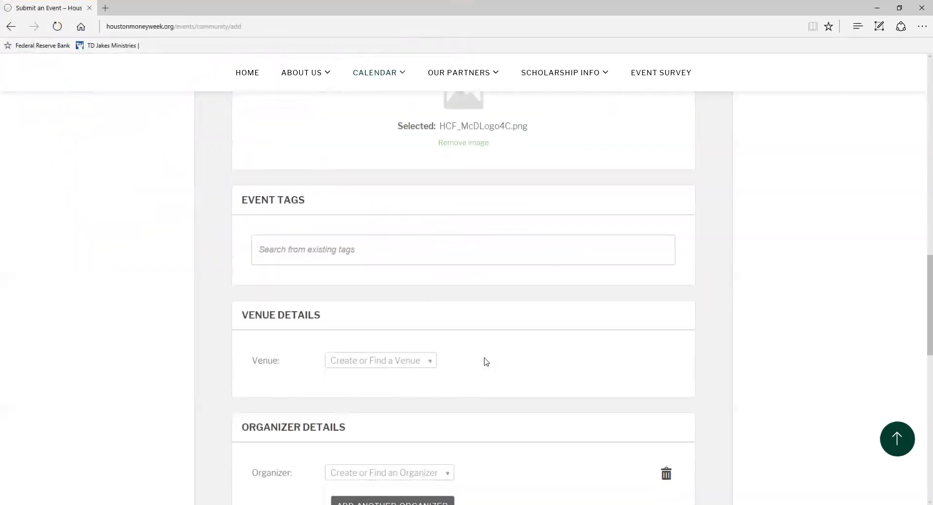
pyautogui.click(326, 251)
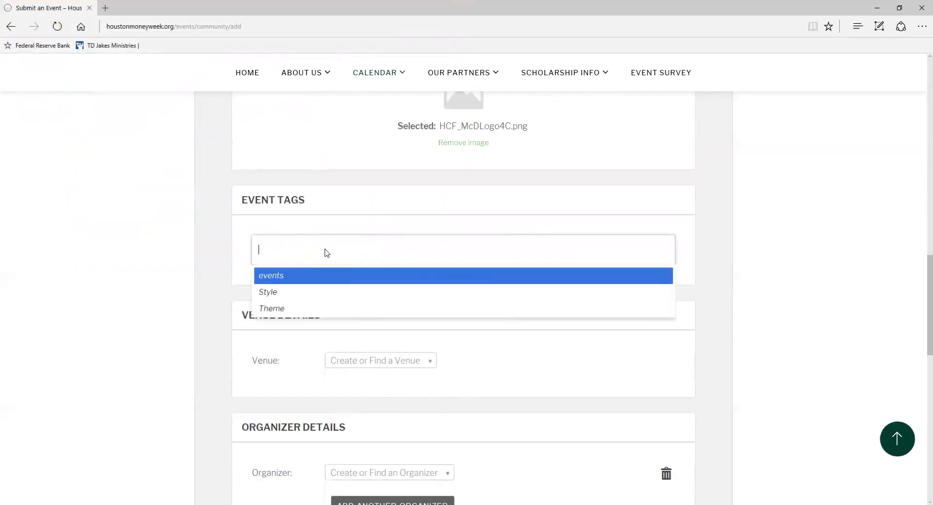
pyautogui.scroll(-3, 327, 278)
pyautogui.scroll(3, 327, 277)
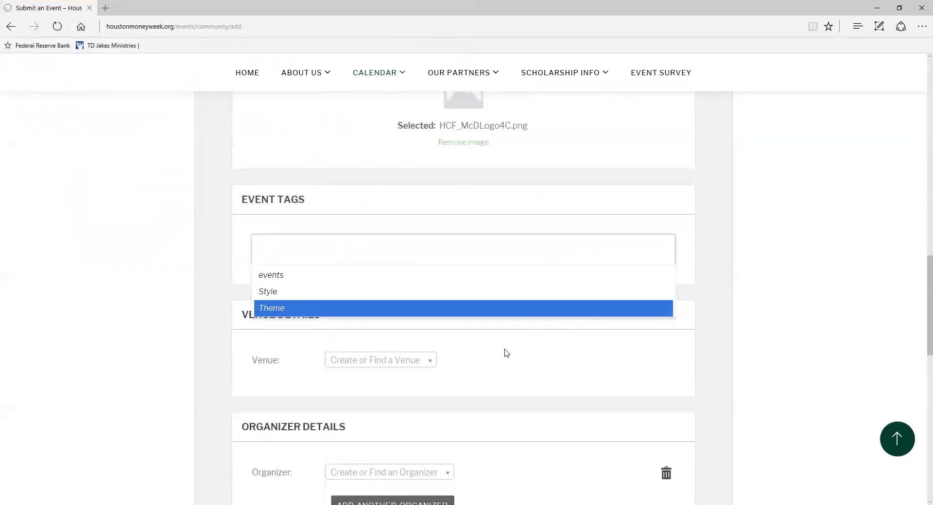
pyautogui.click(571, 378)
# Look through the existing venues and select Houston City Hall as the event's venue.
pyautogui.scroll(-3, 525, 331)
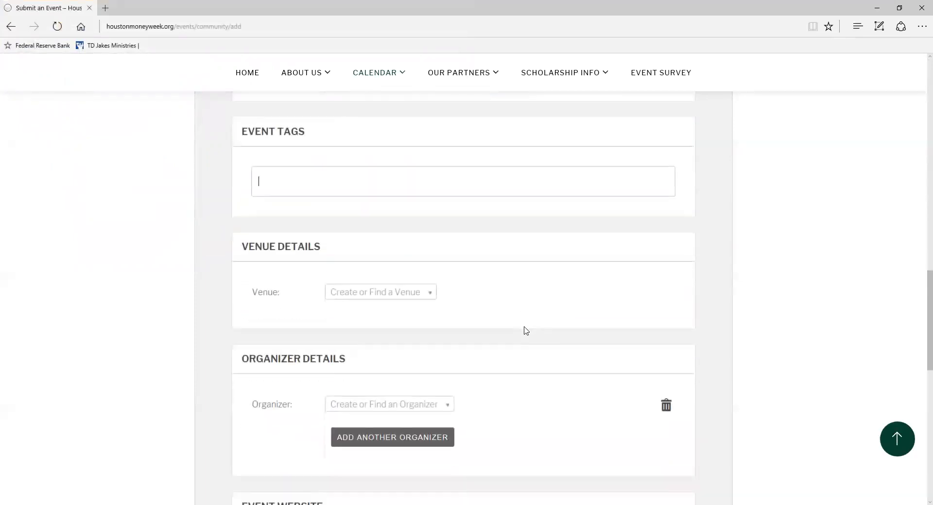
pyautogui.click(430, 224)
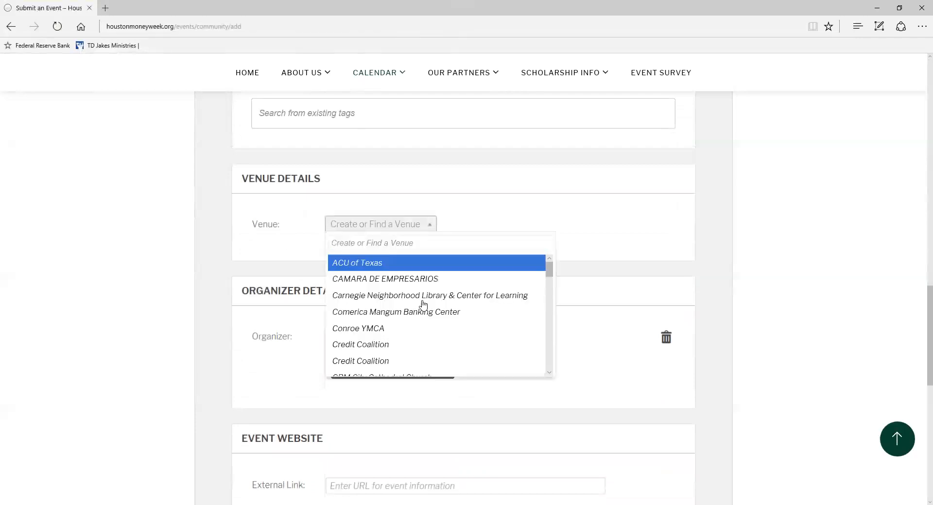
pyautogui.scroll(-5, 416, 329)
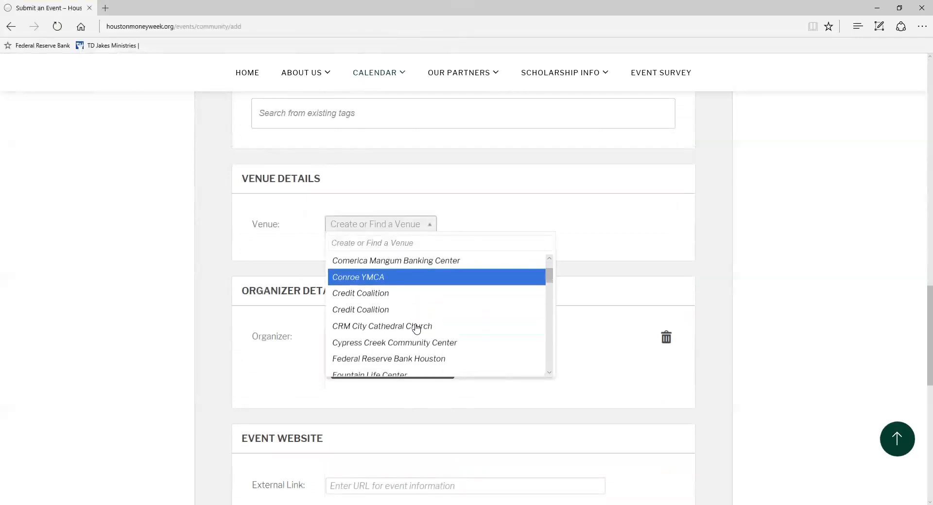
pyautogui.scroll(-3, 416, 329)
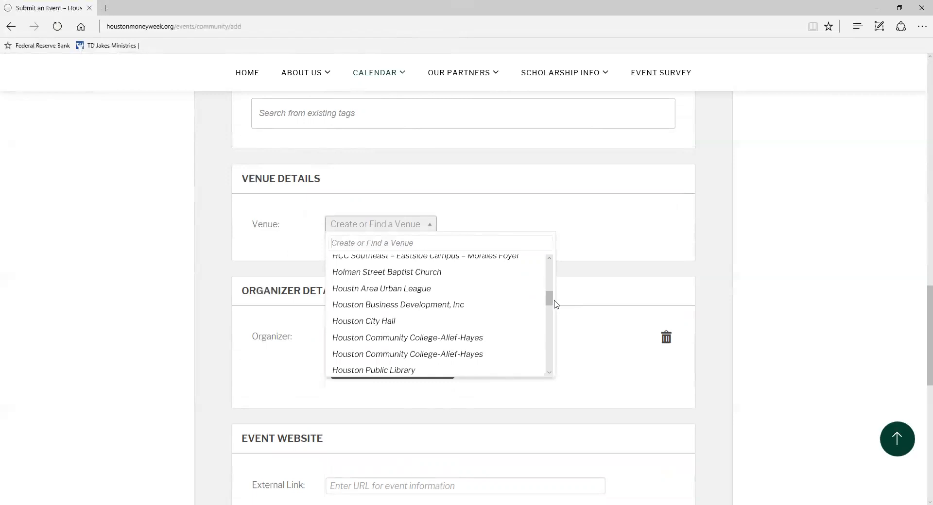
pyautogui.moveTo(551, 295); pyautogui.dragTo(554, 263)
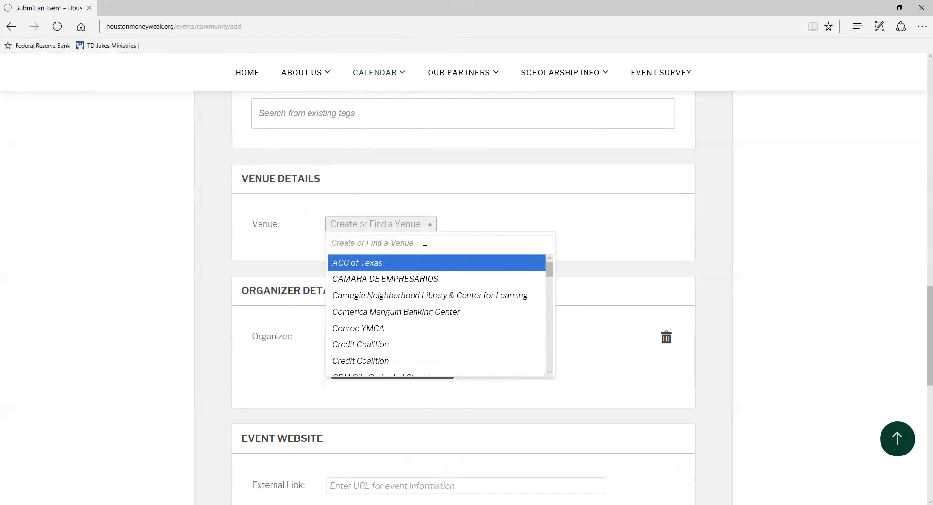
pyautogui.scroll(-5, 436, 350)
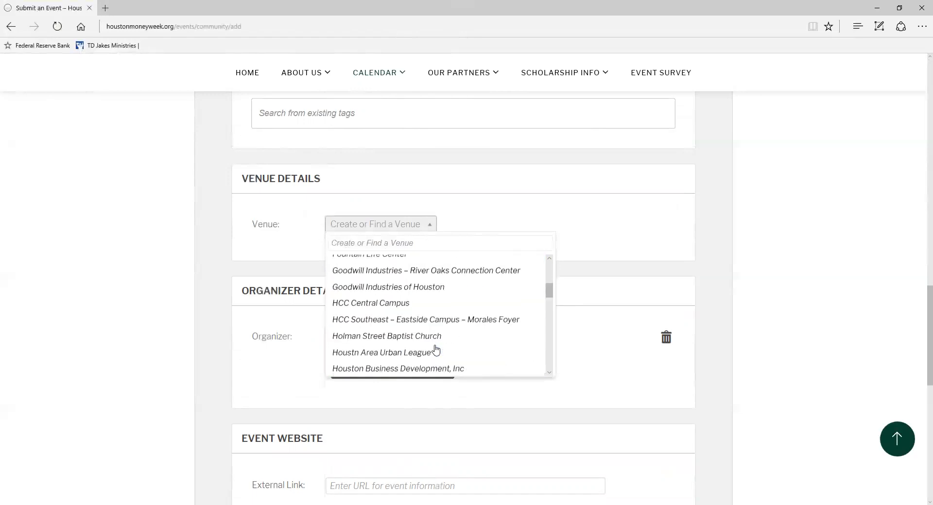
pyautogui.scroll(-2, 435, 348)
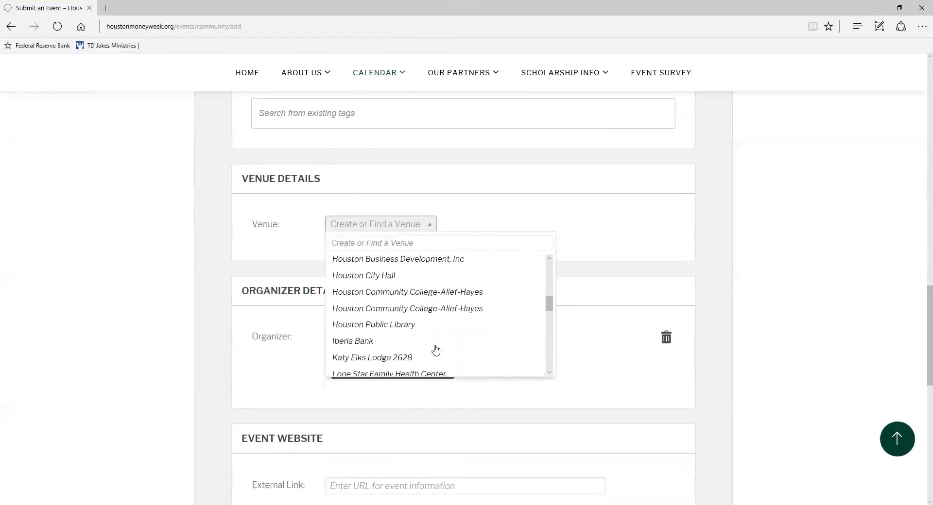
pyautogui.click(399, 281)
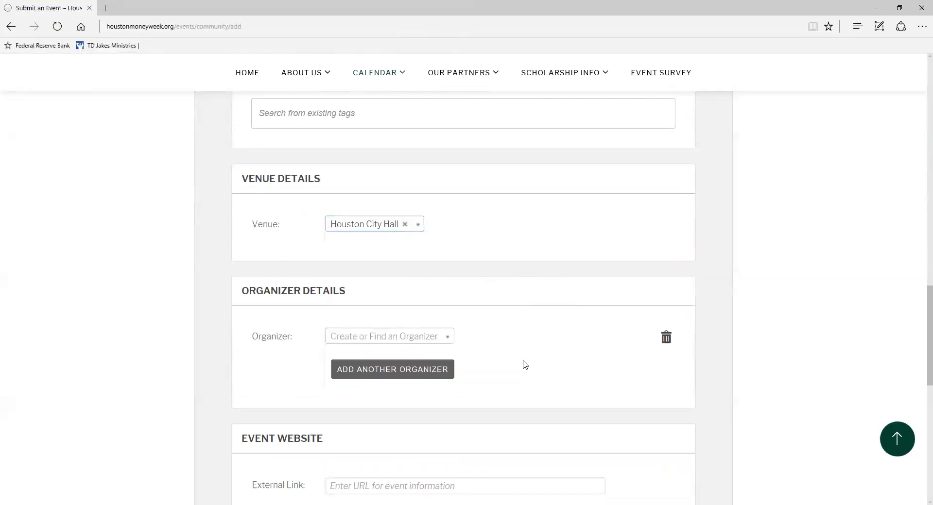
pyautogui.scroll(-3, 514, 359)
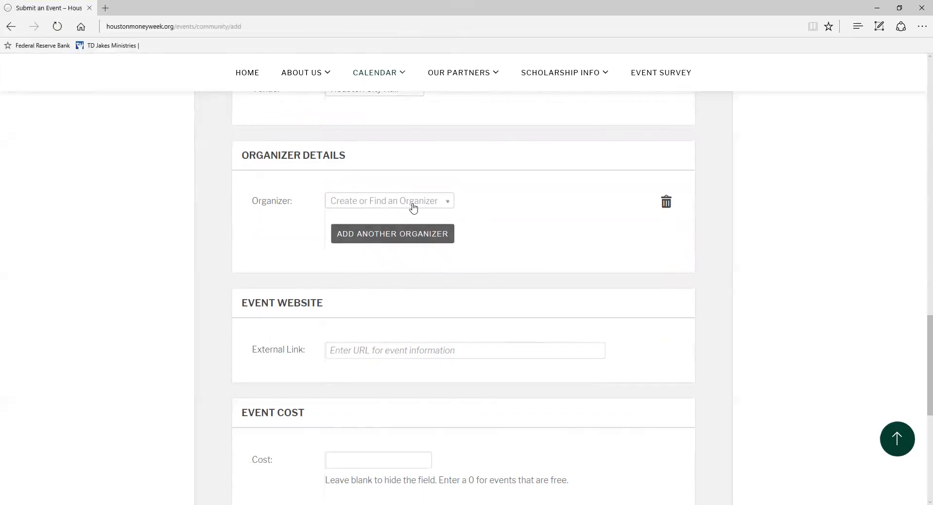
pyautogui.click(413, 206)
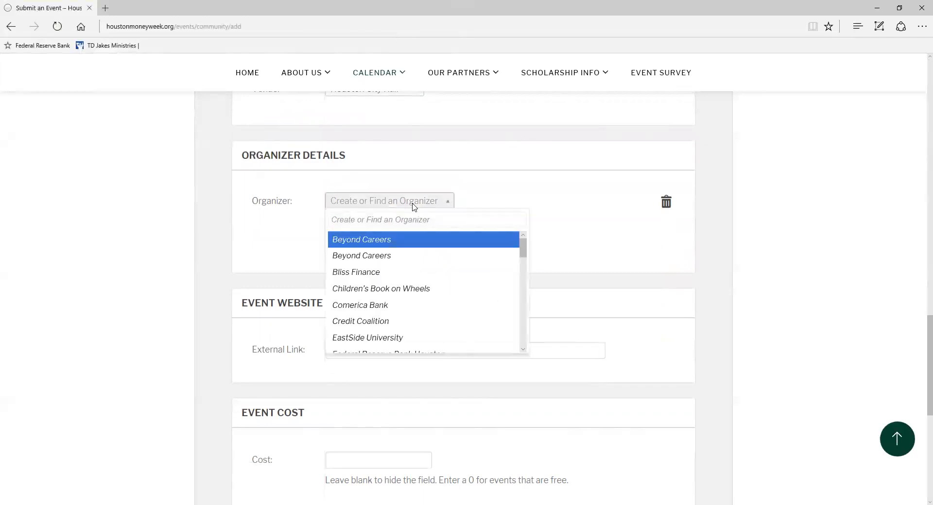
pyautogui.write('M')
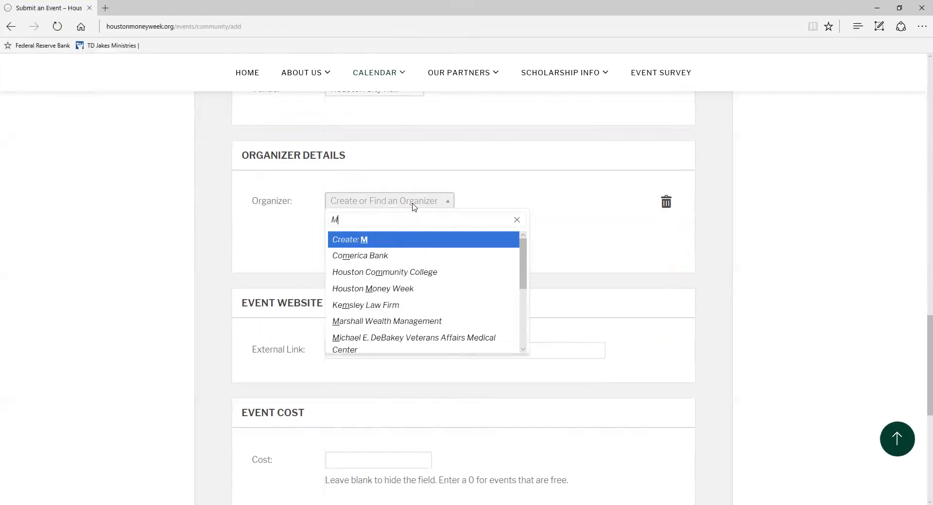
pyautogui.write("cDonald's")
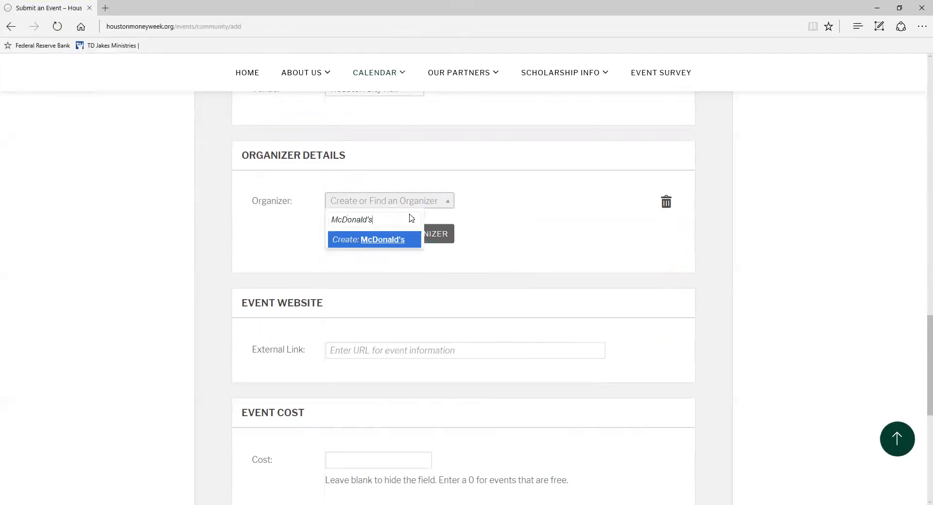
pyautogui.click(395, 240)
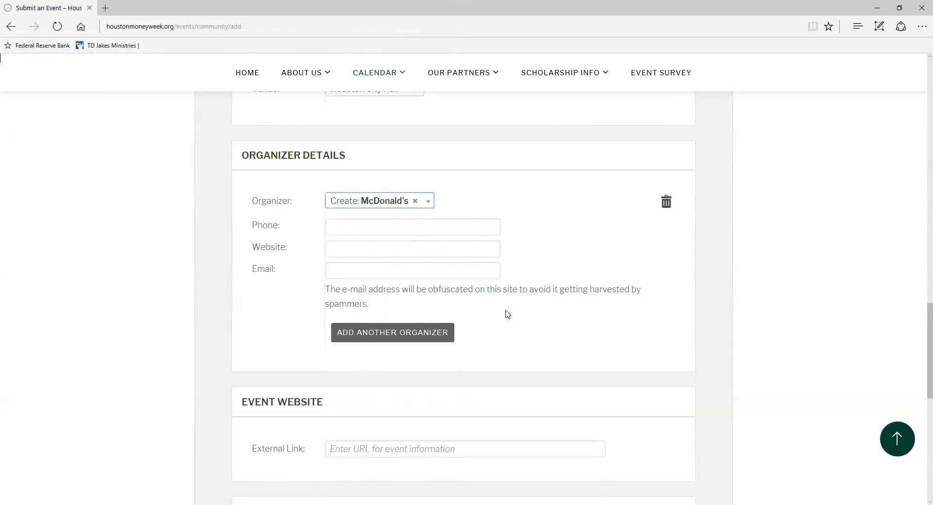
pyautogui.click(667, 203)
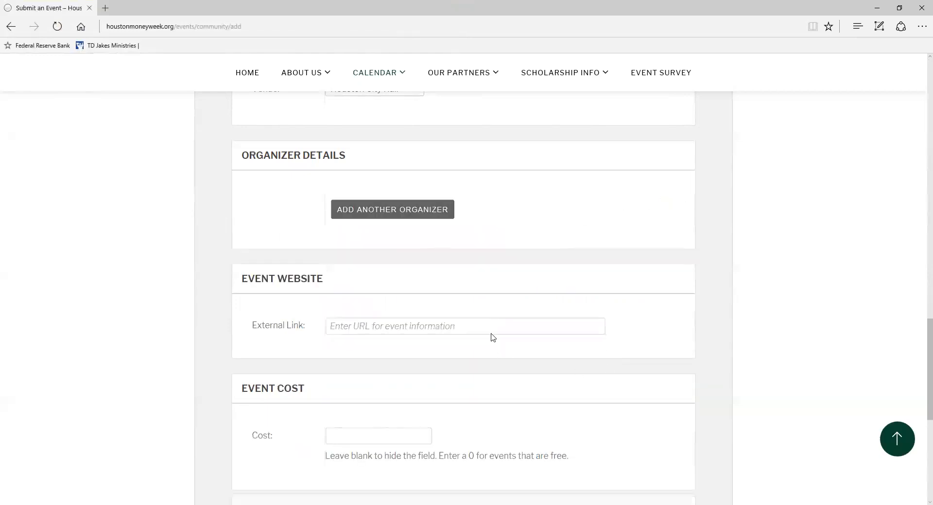
pyautogui.scroll(-3, 328, 171)
pyautogui.click(372, 188)
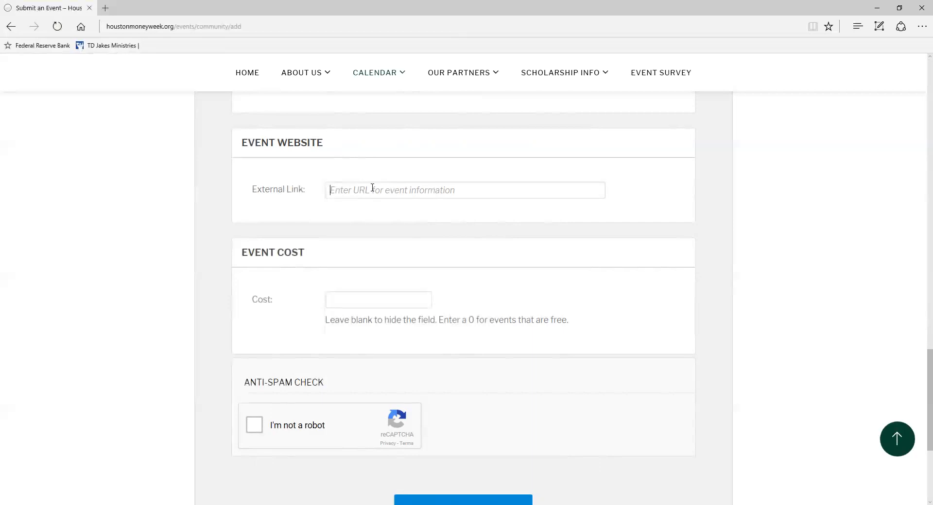
pyautogui.write('h')
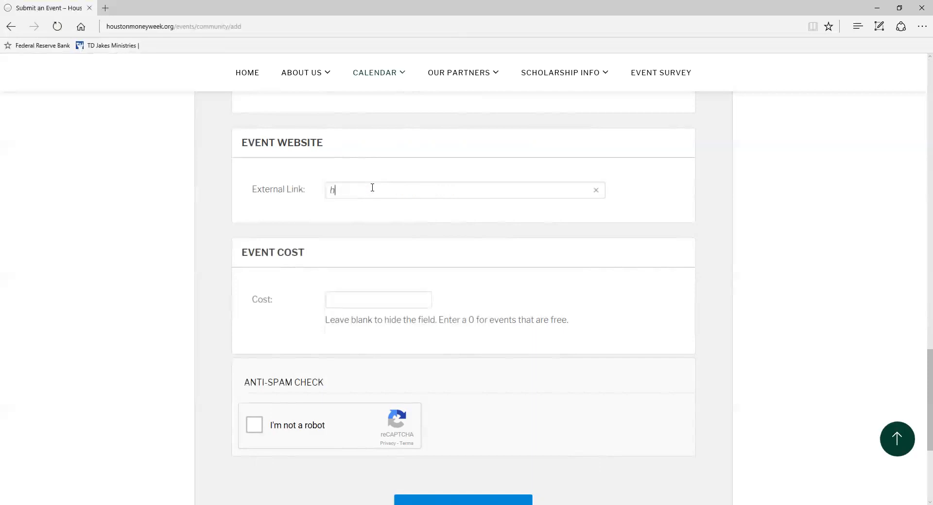
pyautogui.write('ttp://signe')
pyautogui.write('p.com/go/vHhnzPeh')
pyautogui.click(389, 299)
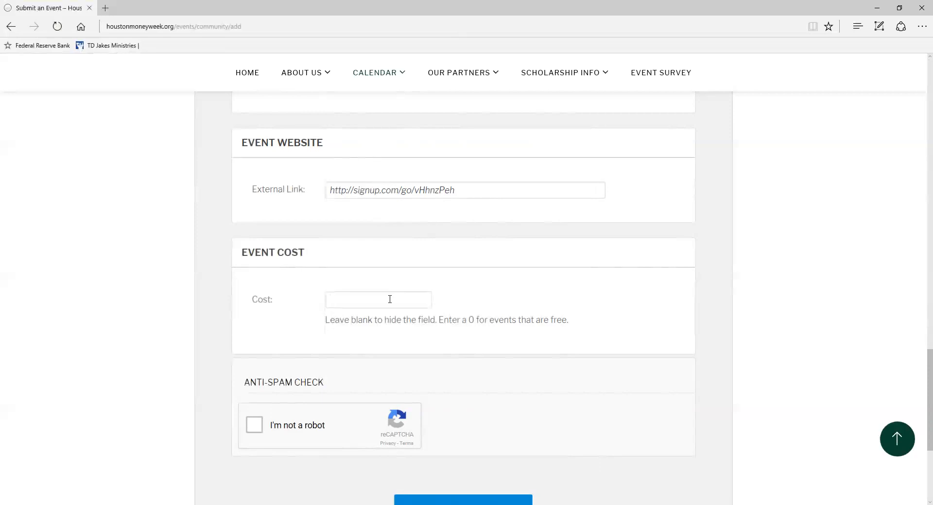
pyautogui.write('0')
# Complete the anti-spam check confirming not being a robot and submit the event.
pyautogui.click(254, 426)
pyautogui.scroll(-2, 515, 434)
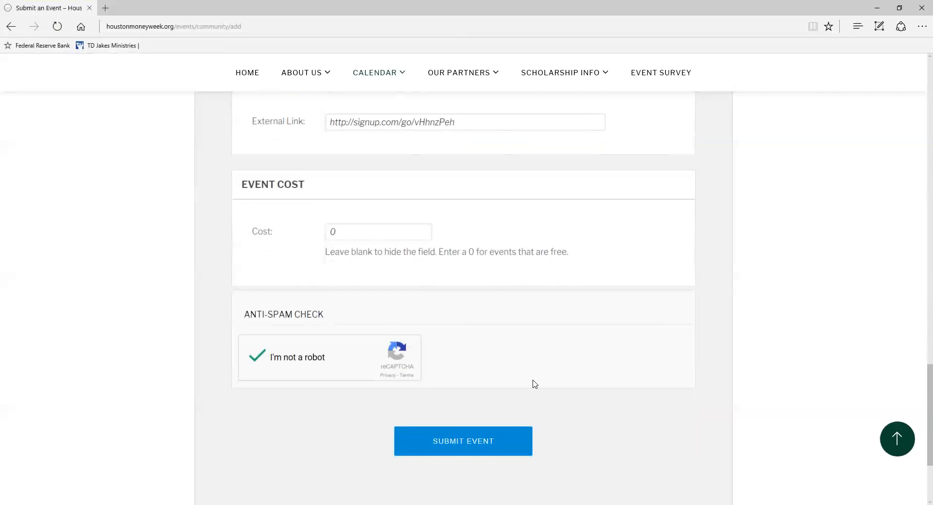
pyautogui.scroll(-2, 534, 384)
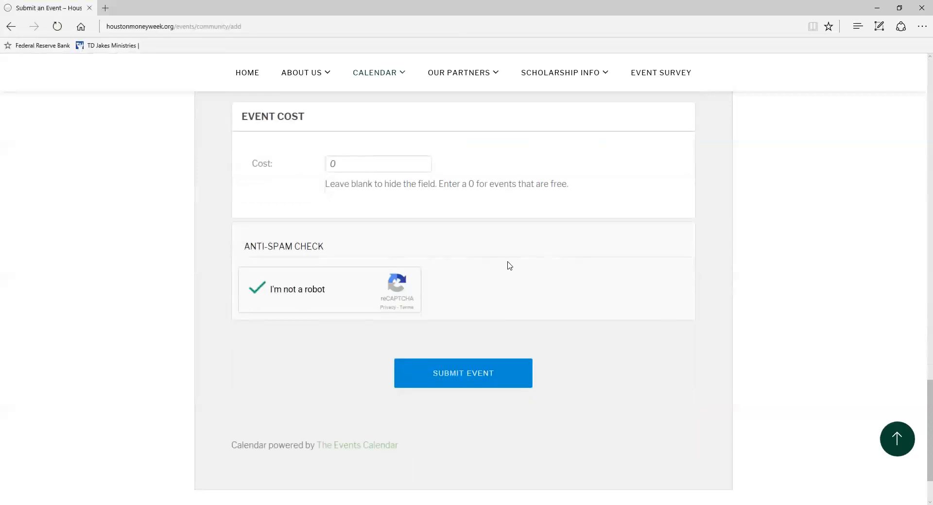
pyautogui.click(447, 372)
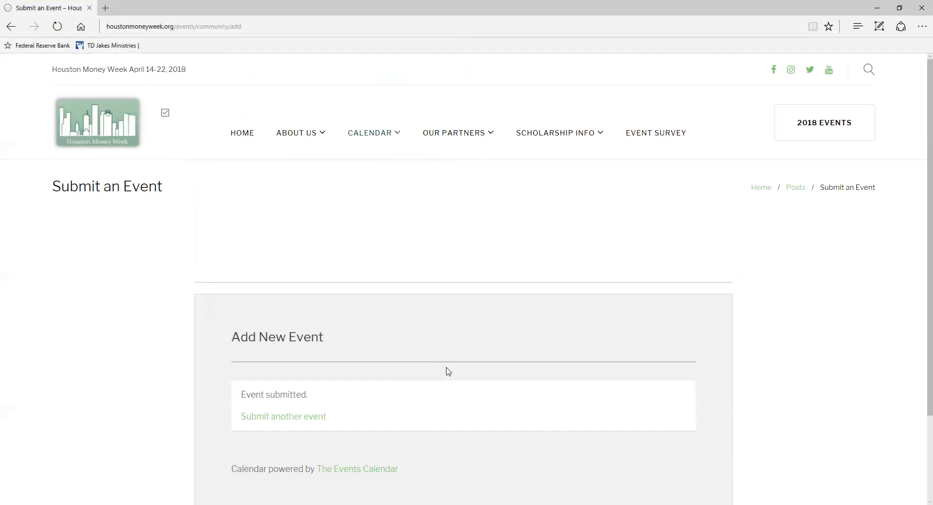
pyautogui.scroll(-2, 435, 438)
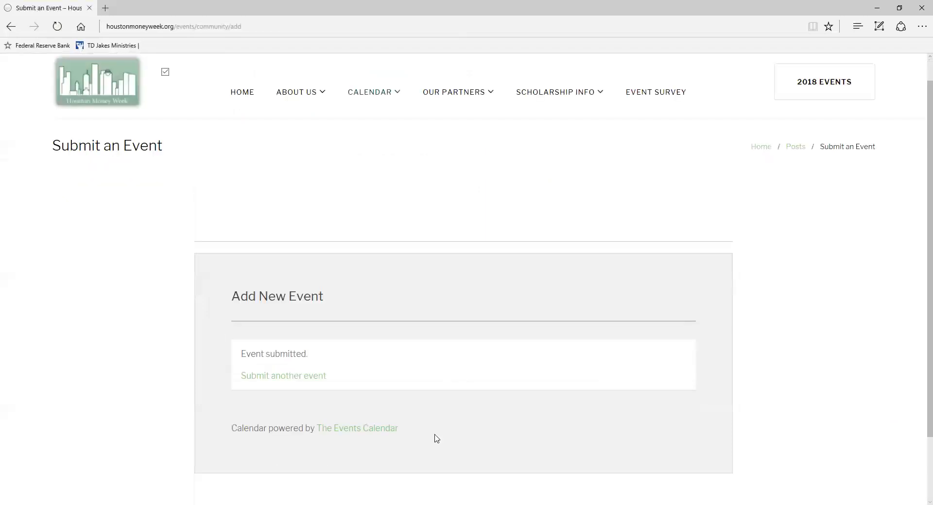
pyautogui.scroll(1, 435, 437)
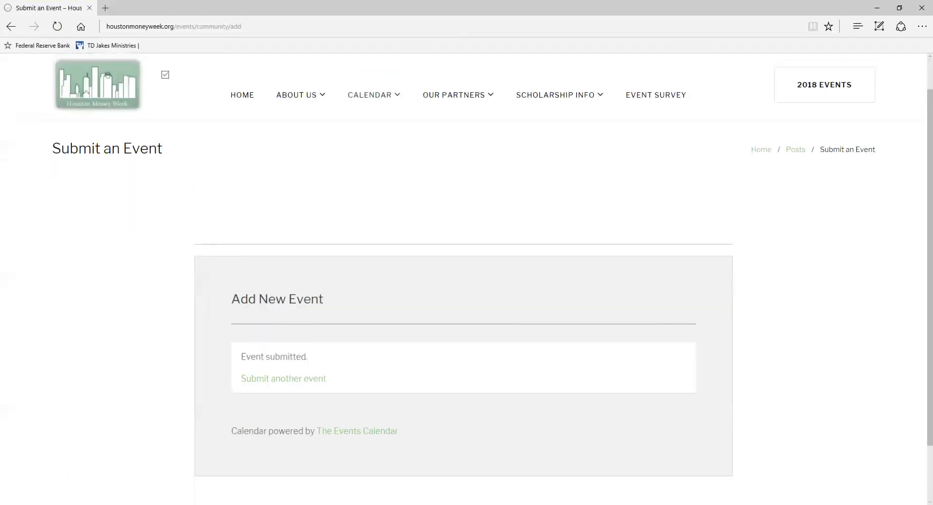